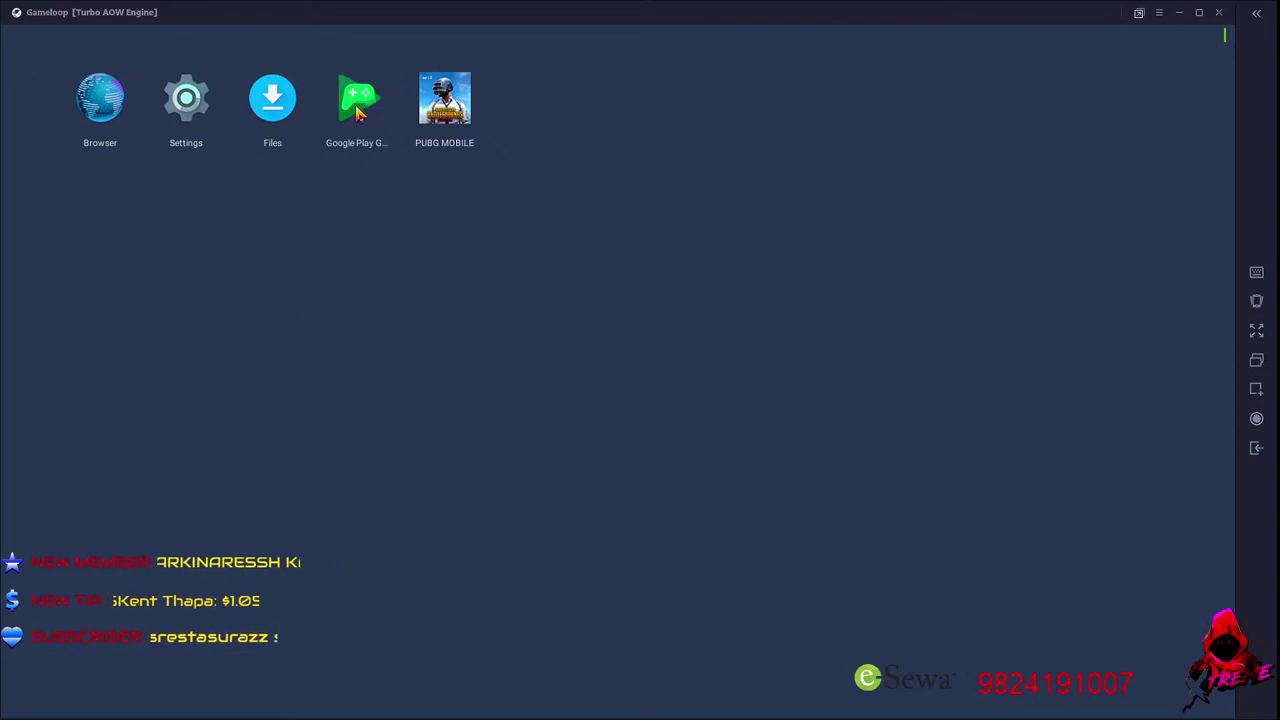
# Briefly open Google Play Games and the web browser, then return to the home screen
pyautogui.click(357, 113)
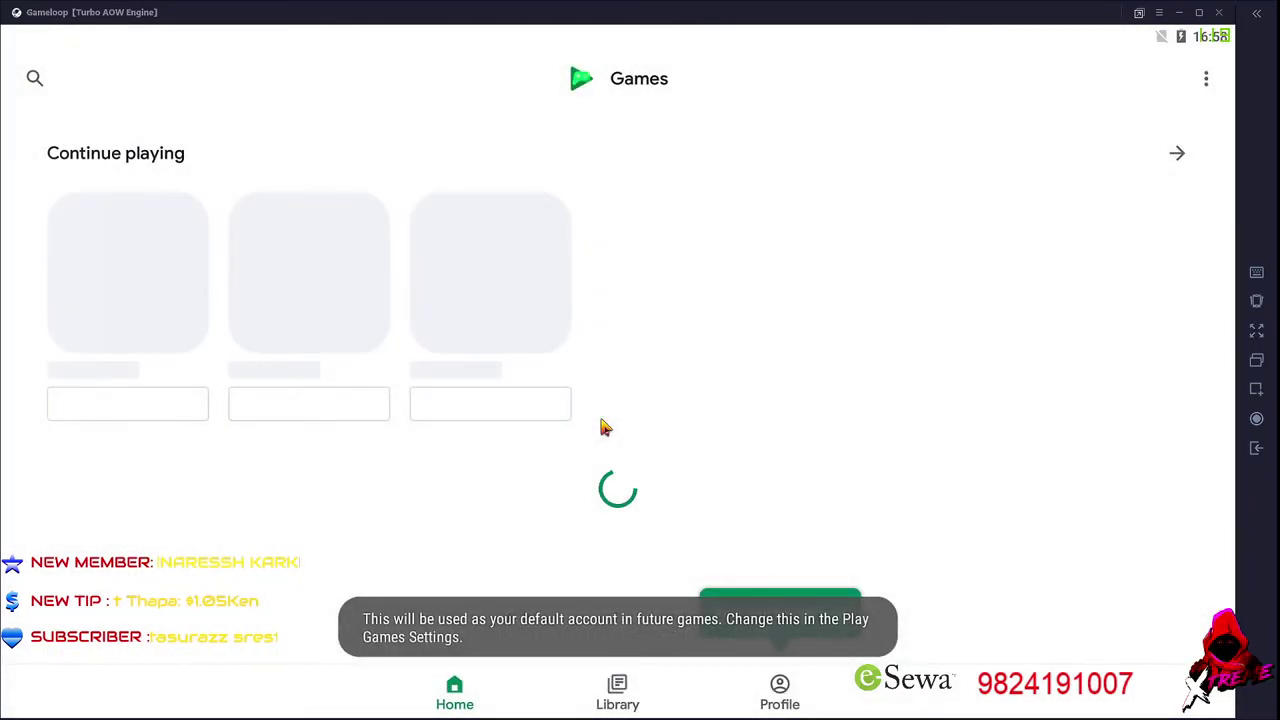
pyautogui.click(1247, 451)
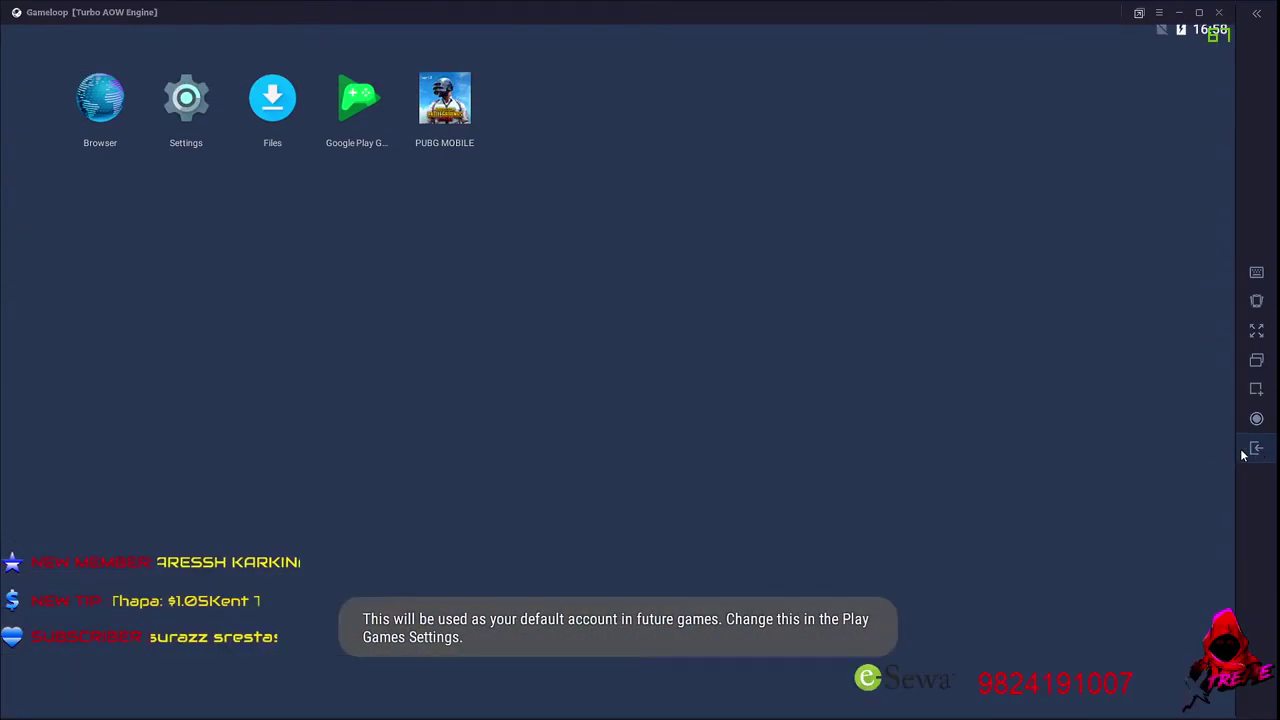
pyautogui.click(100, 128)
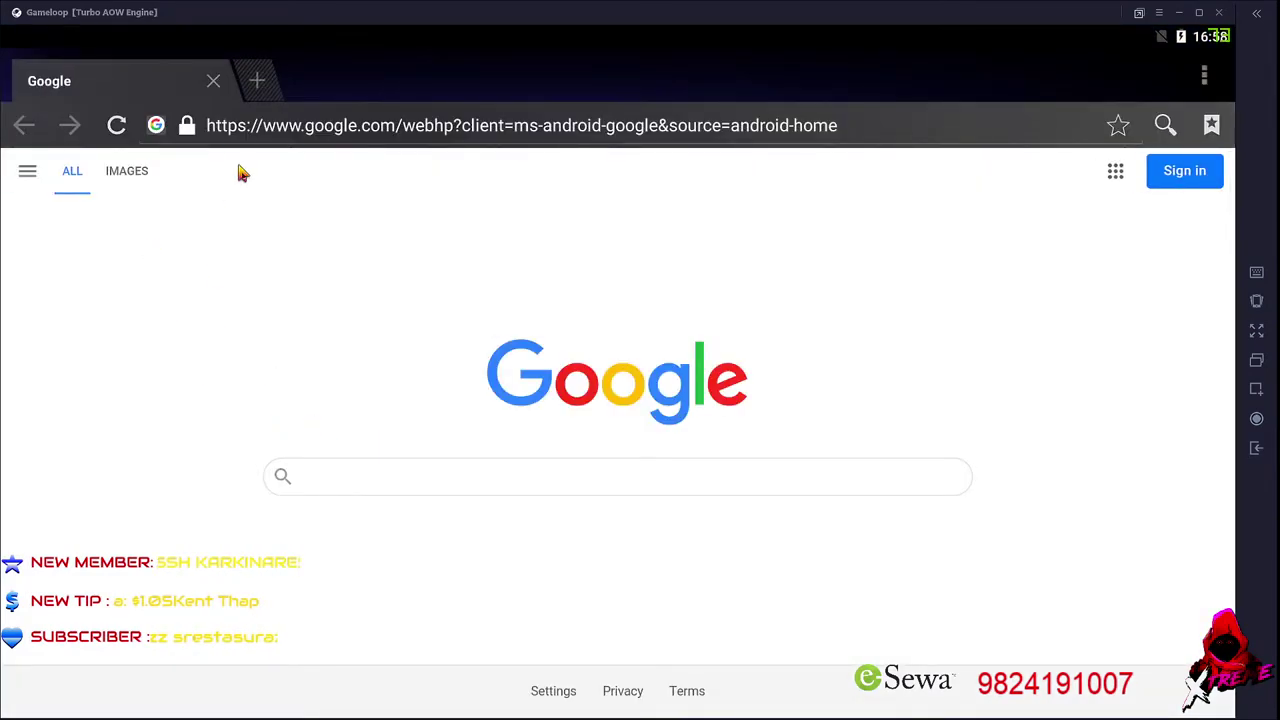
pyautogui.click(213, 84)
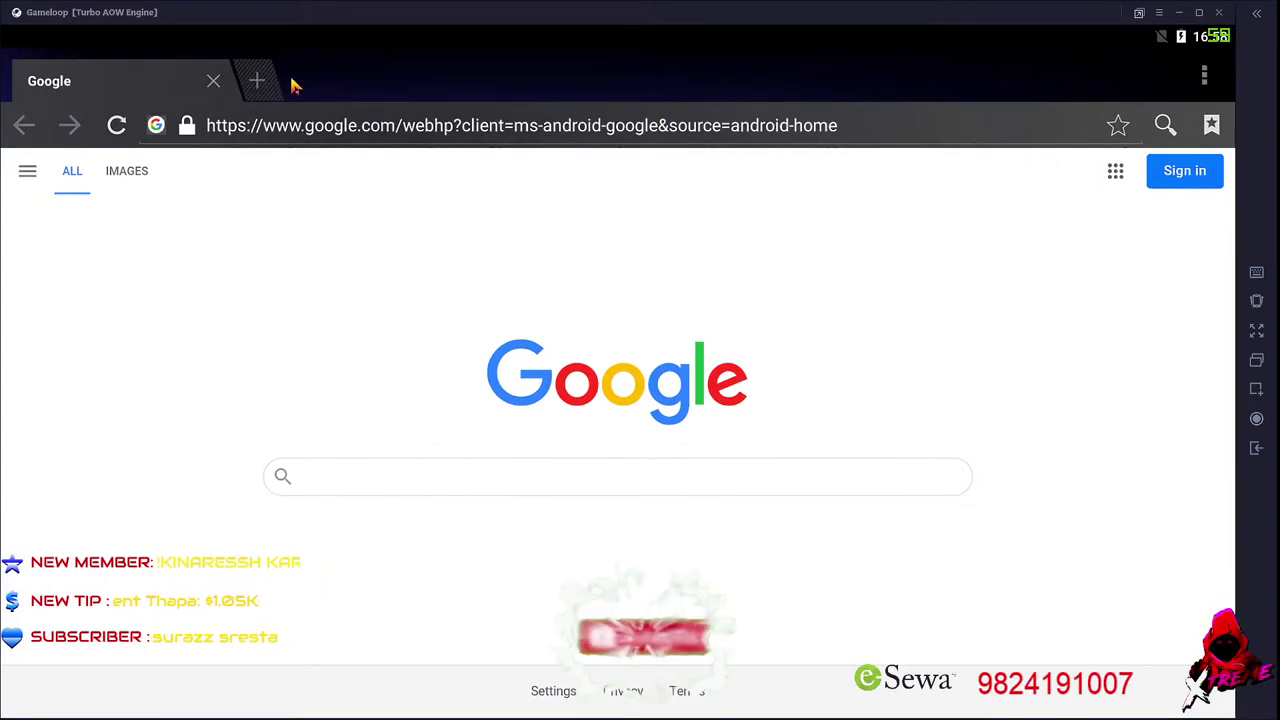
pyautogui.click(213, 81)
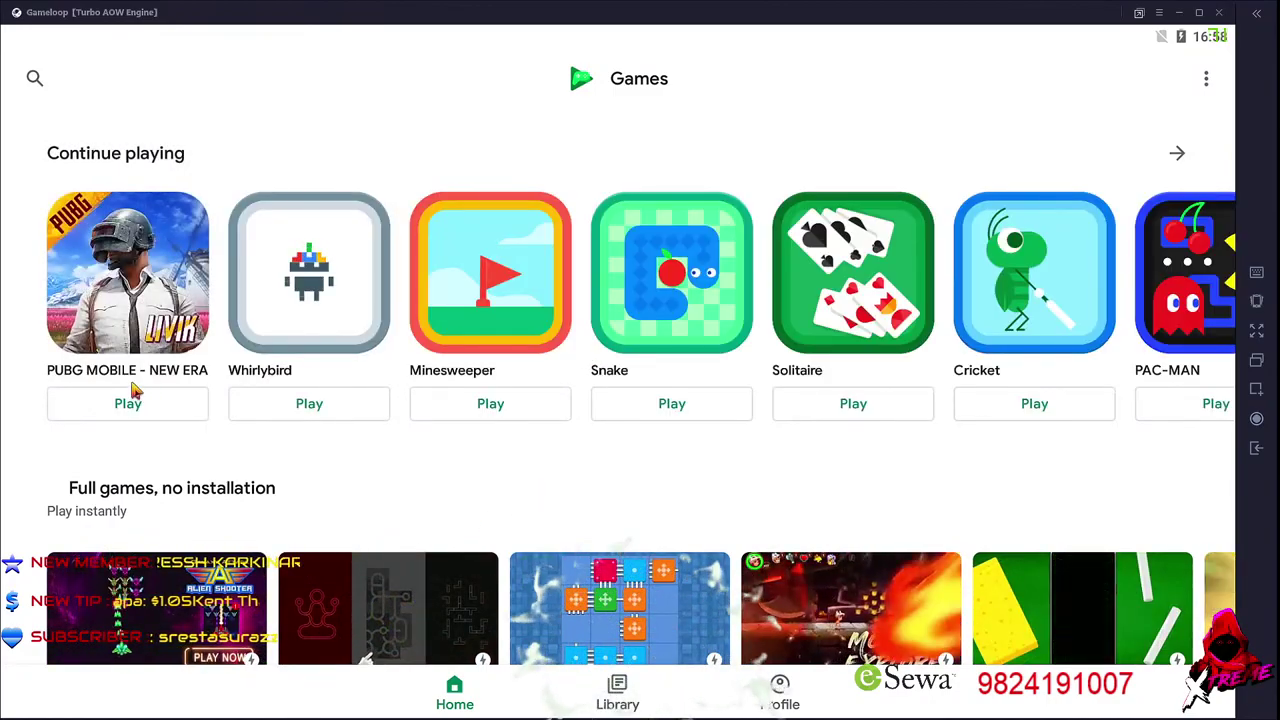
pyautogui.scroll(-5, 349, 461)
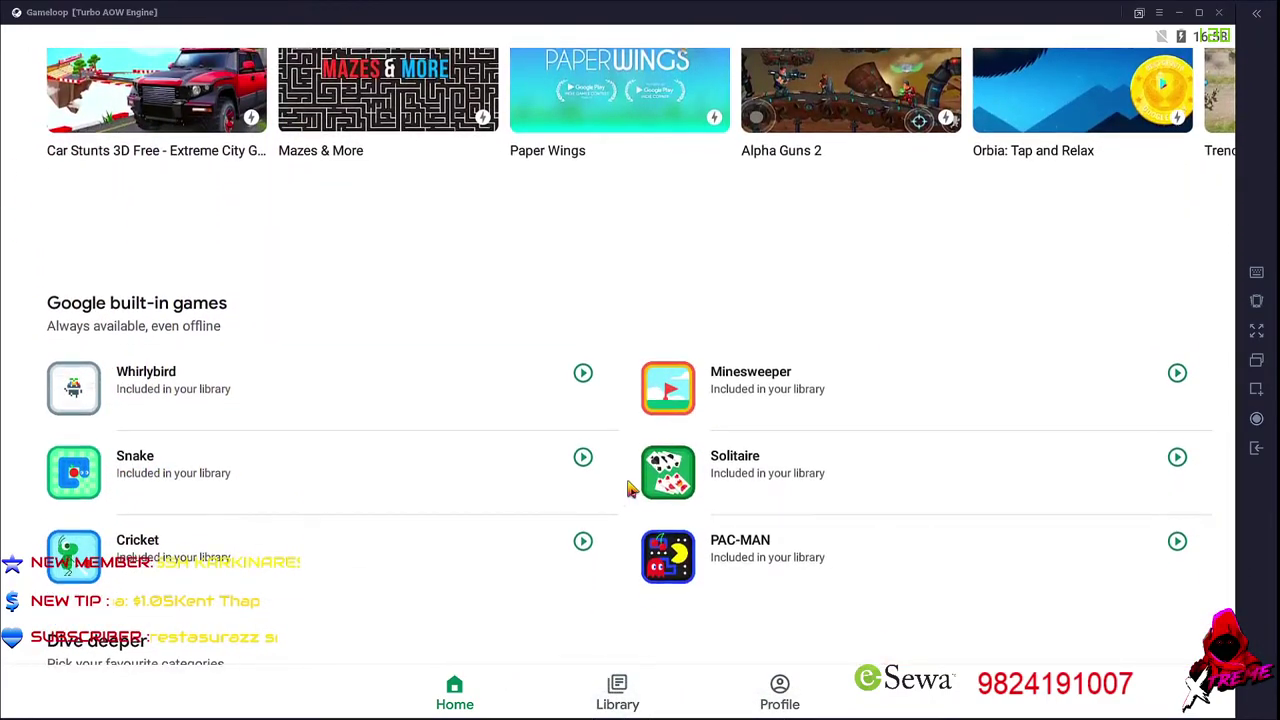
pyautogui.scroll(3, 466, 531)
pyautogui.scroll(3, 480, 400)
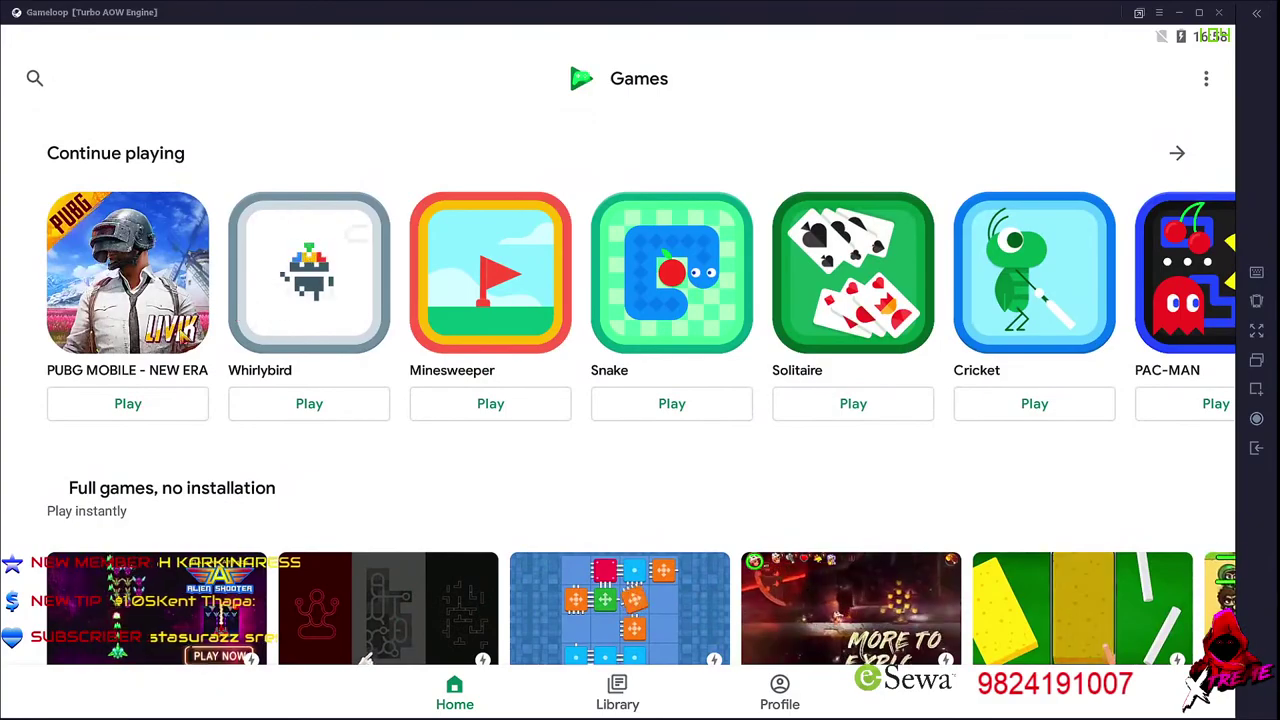
# Browse the Library and PUBG MOBILE - NEW ERA details page, then return to the Library
pyautogui.click(1206, 78)
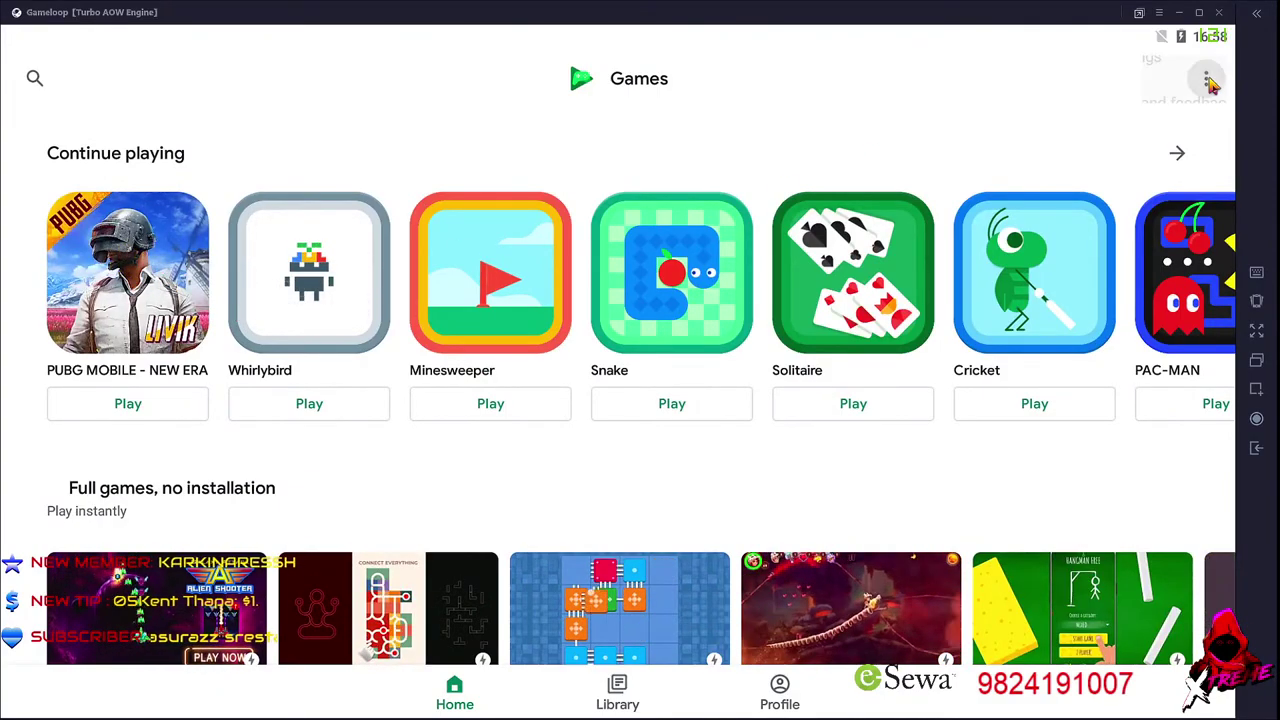
pyautogui.click(994, 117)
pyautogui.scroll(-1, 968, 395)
pyautogui.scroll(-5, 466, 466)
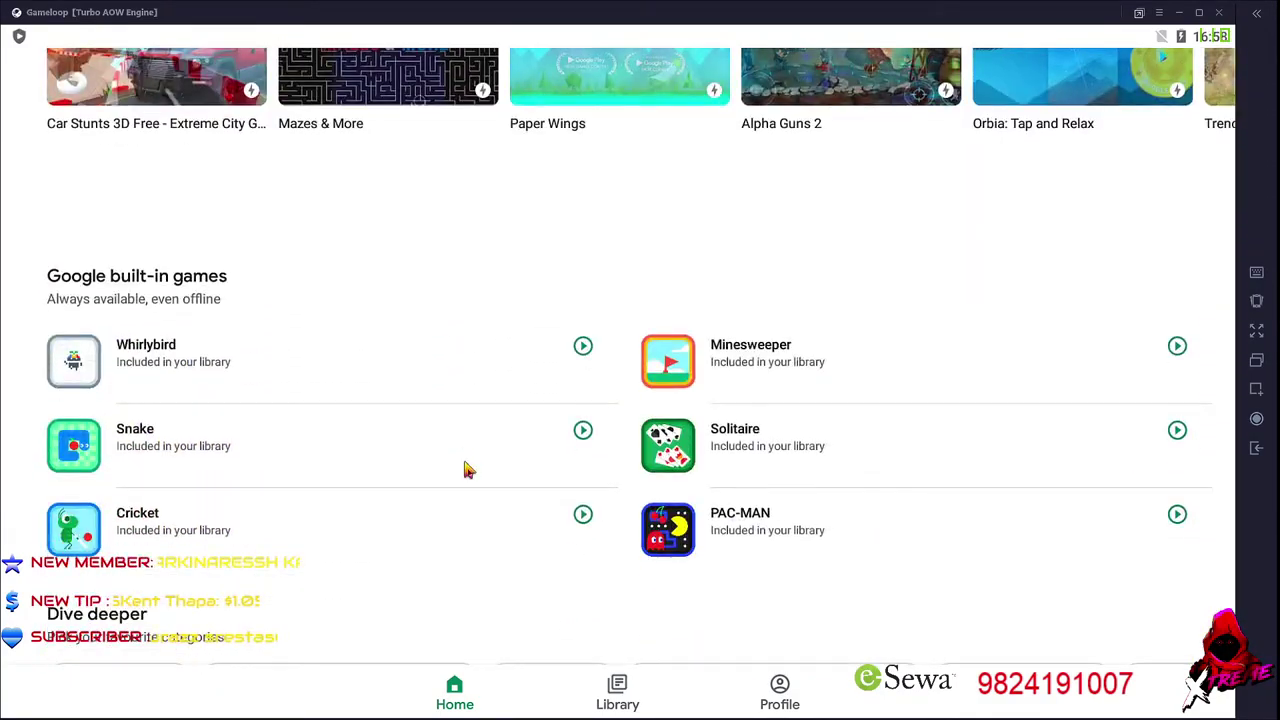
pyautogui.scroll(-2, 477, 471)
pyautogui.scroll(4, 591, 614)
pyautogui.click(620, 692)
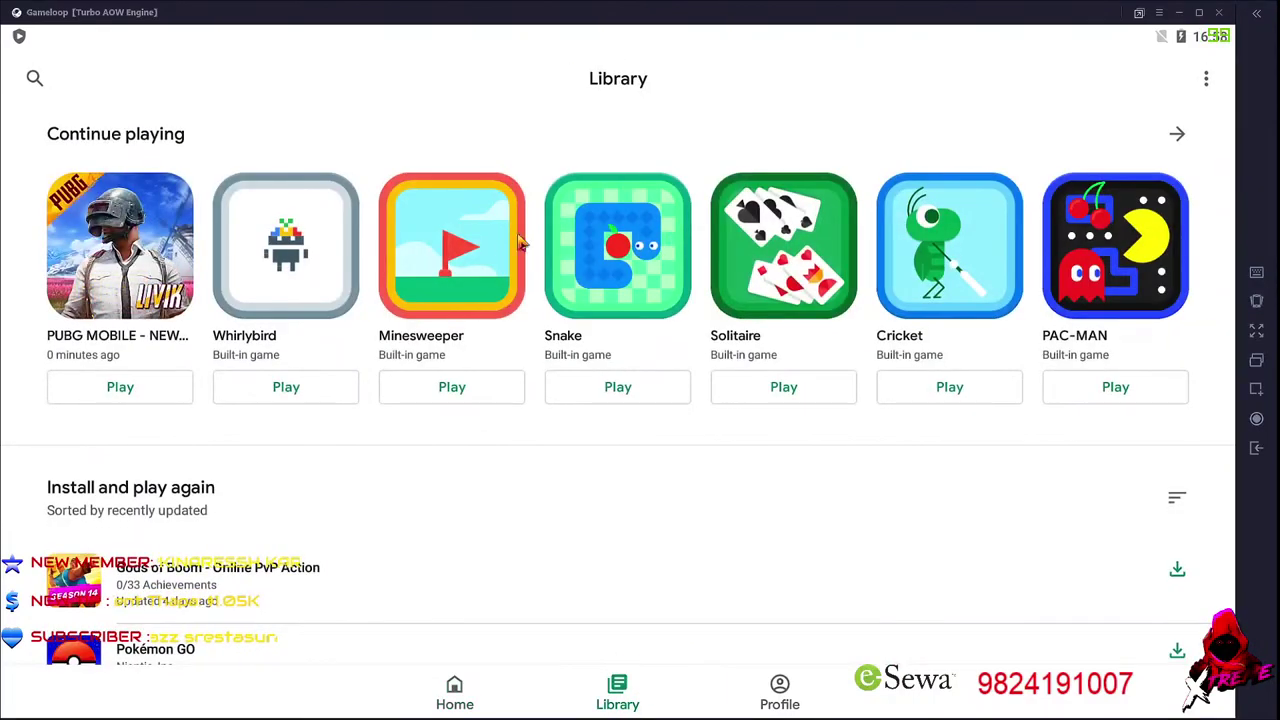
pyautogui.scroll(-2, 225, 495)
pyautogui.scroll(1, 186, 463)
pyautogui.click(120, 210)
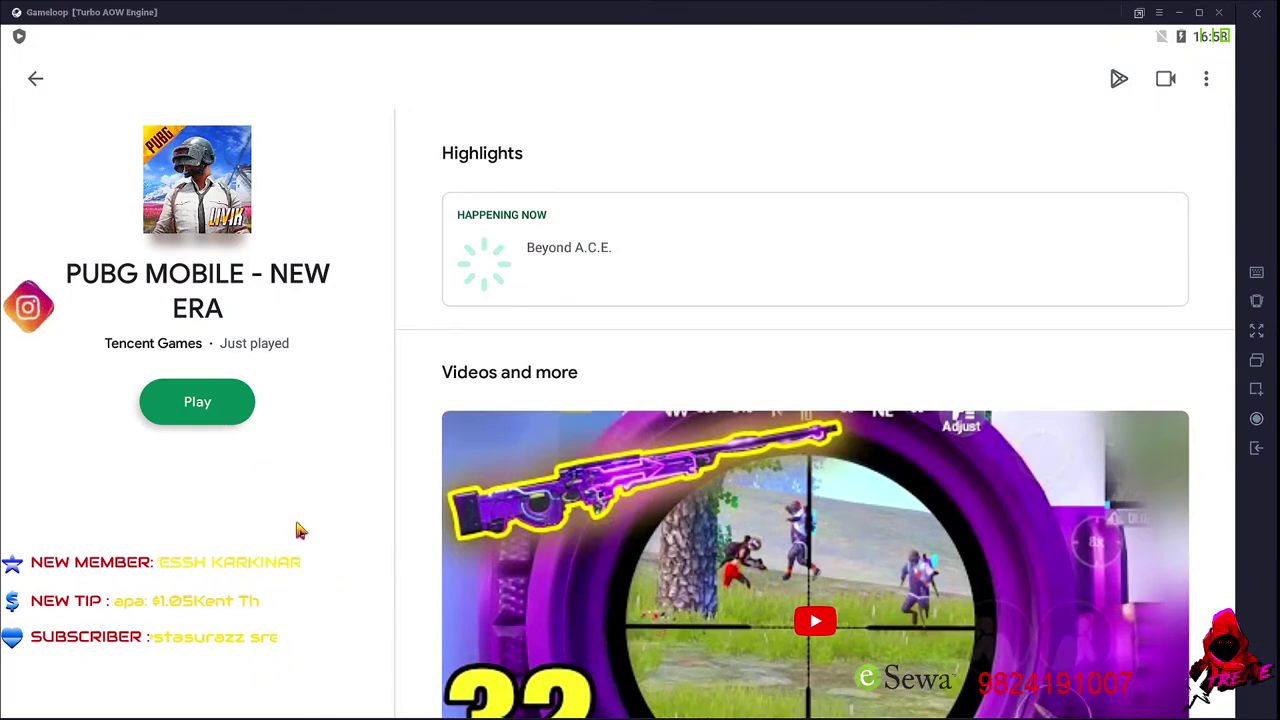
pyautogui.scroll(-3, 300, 533)
pyautogui.scroll(-3, 320, 565)
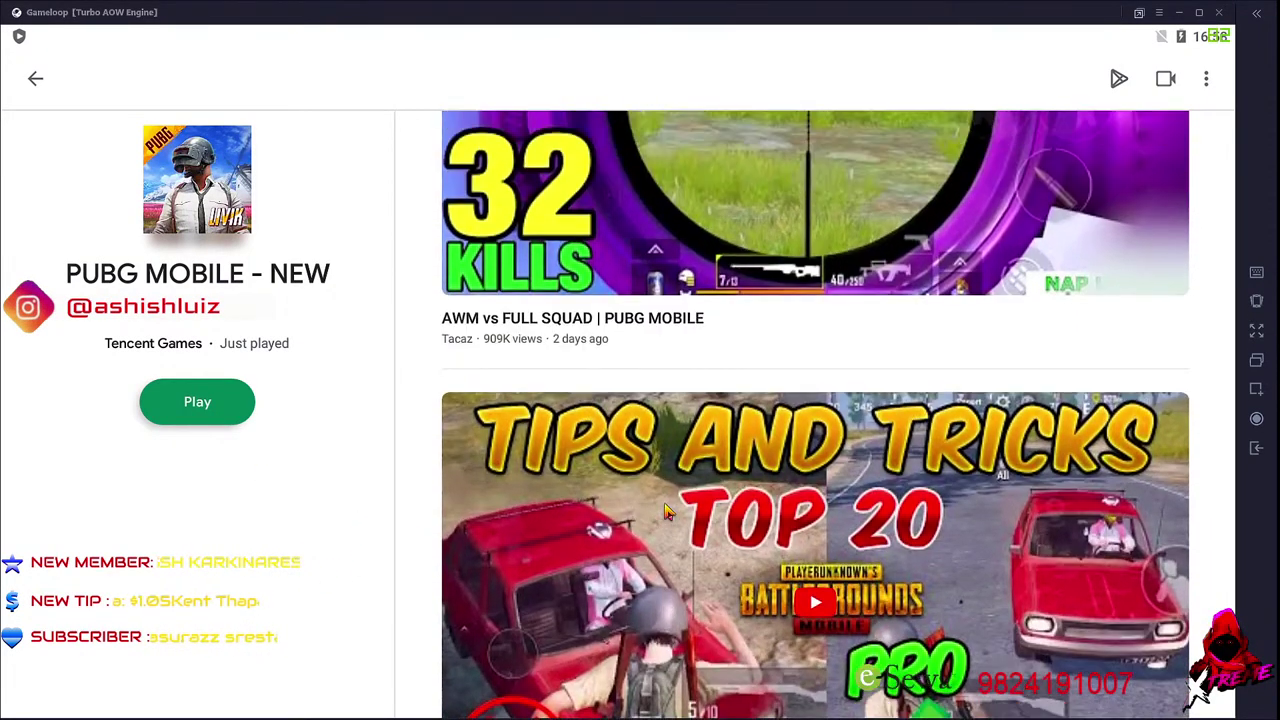
pyautogui.scroll(6, 667, 512)
pyautogui.click(35, 78)
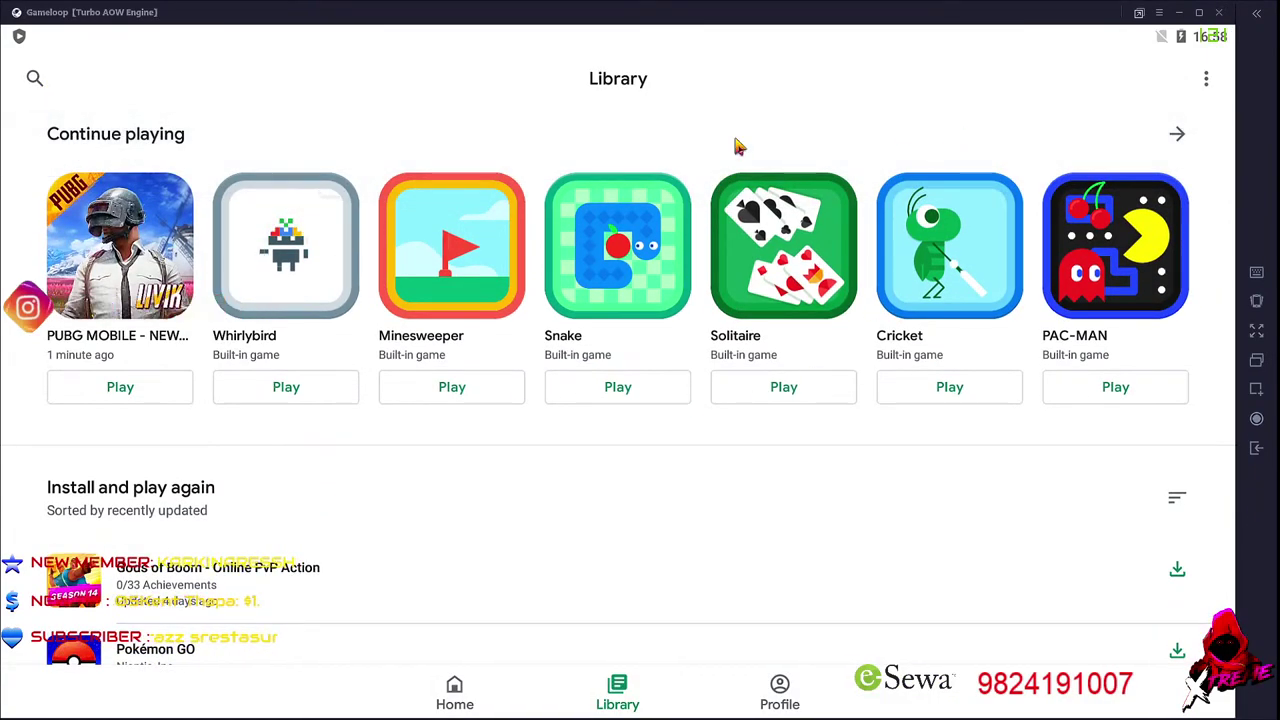
# Search 'PUBG', preview the PUBG MOBILE - NEW ERA result, then exit Play Games
pyautogui.click(33, 79)
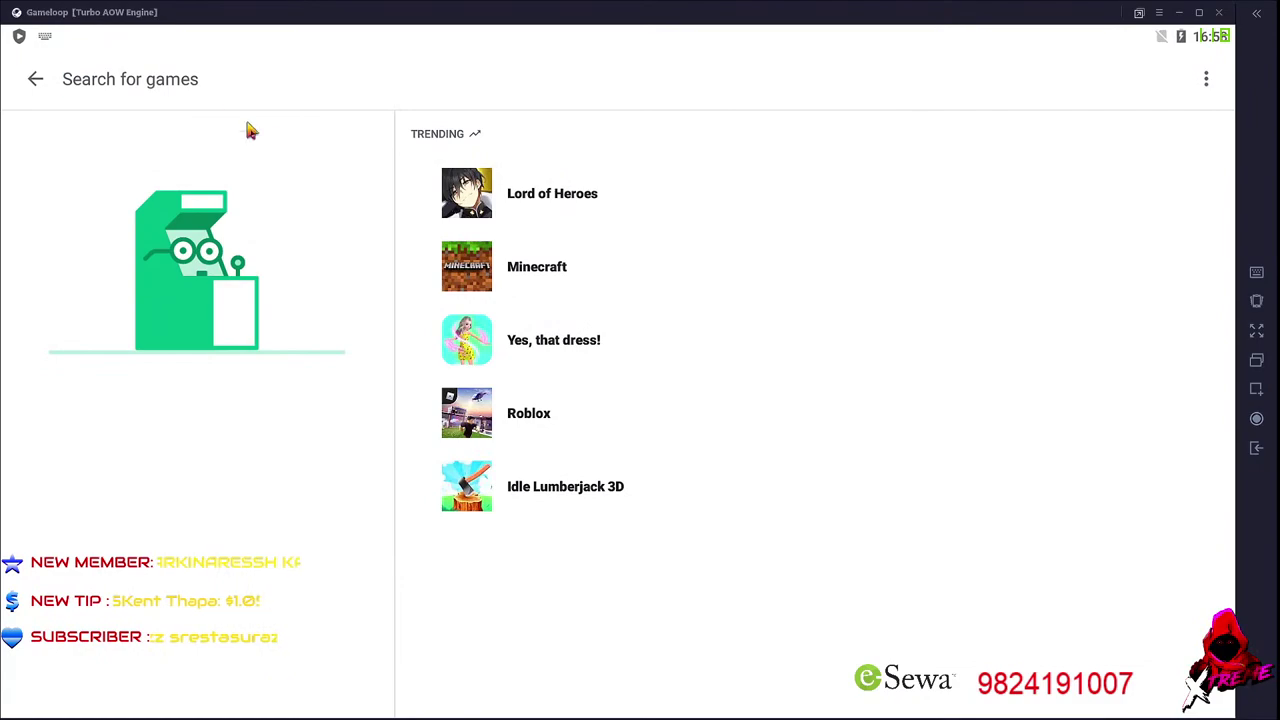
pyautogui.write('PU')
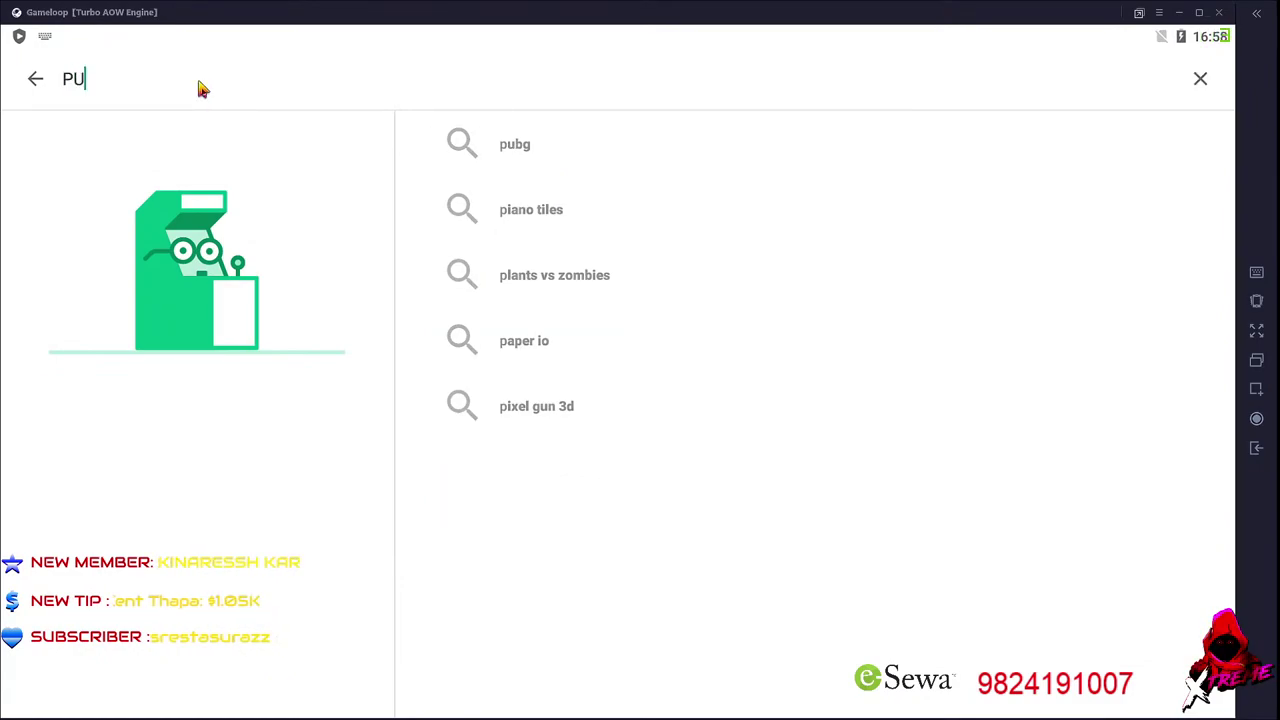
pyautogui.write('BG')
pyautogui.press('Return')
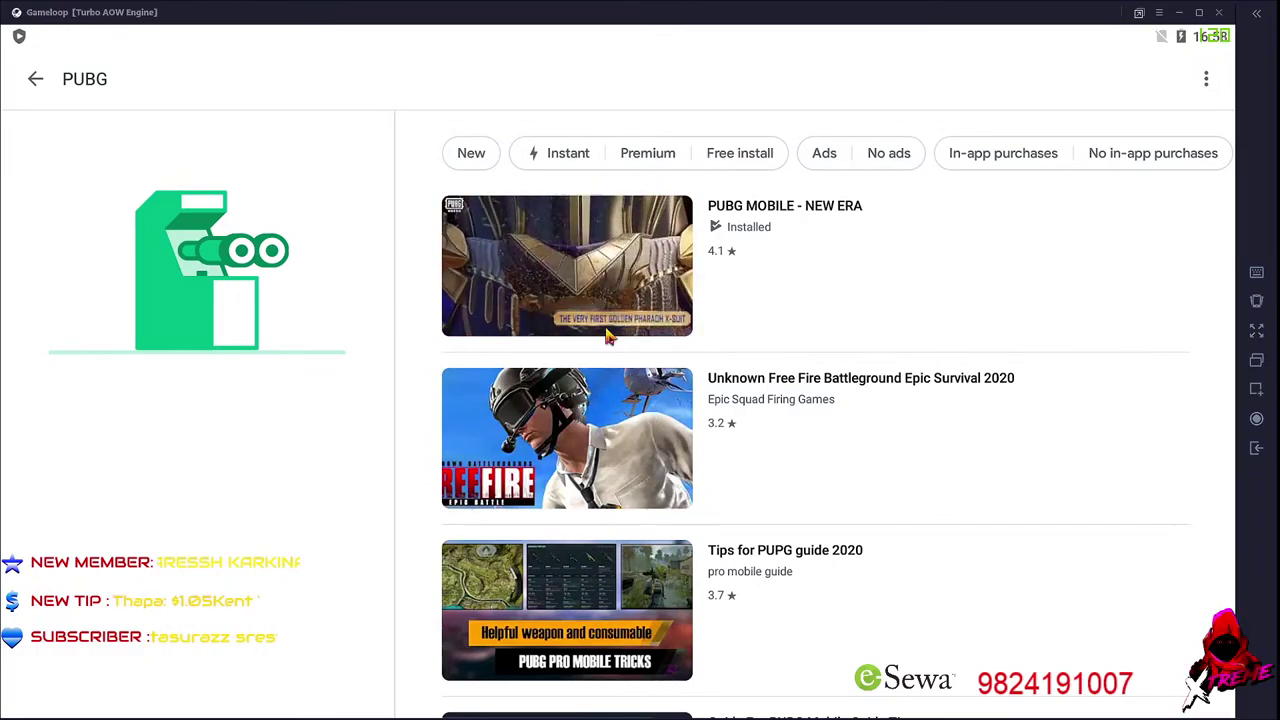
pyautogui.click(614, 271)
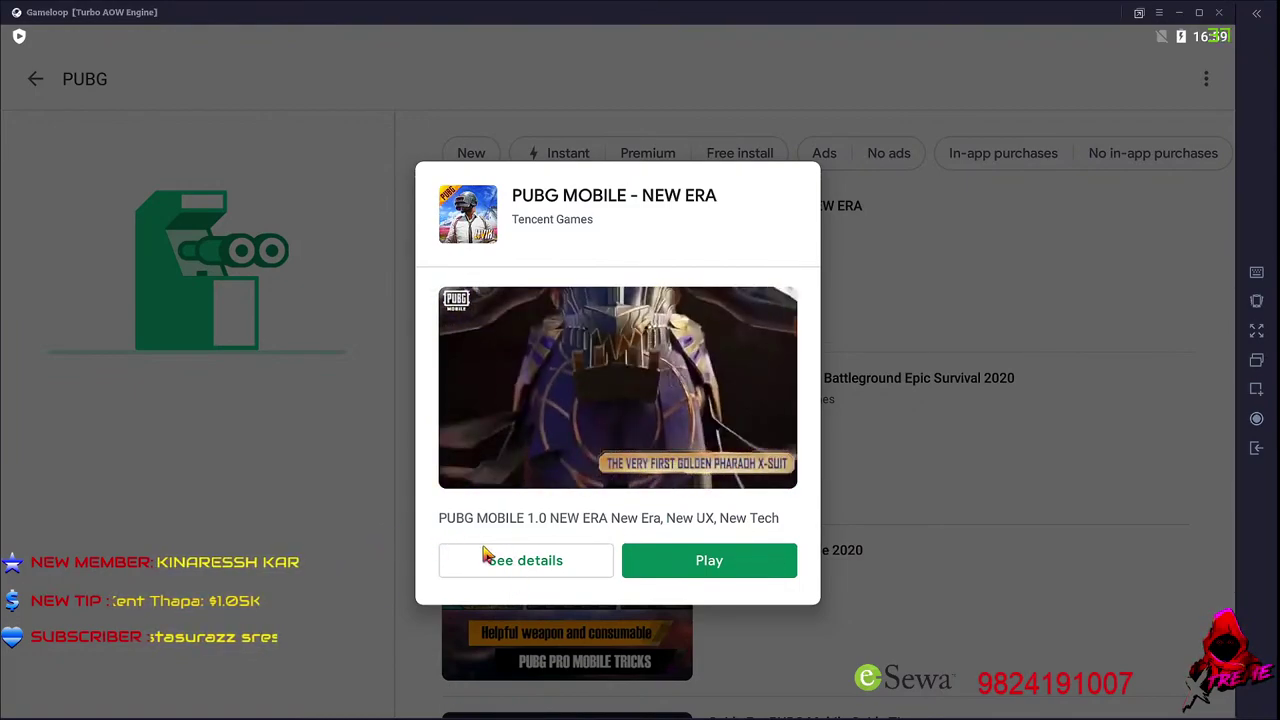
pyautogui.click(345, 477)
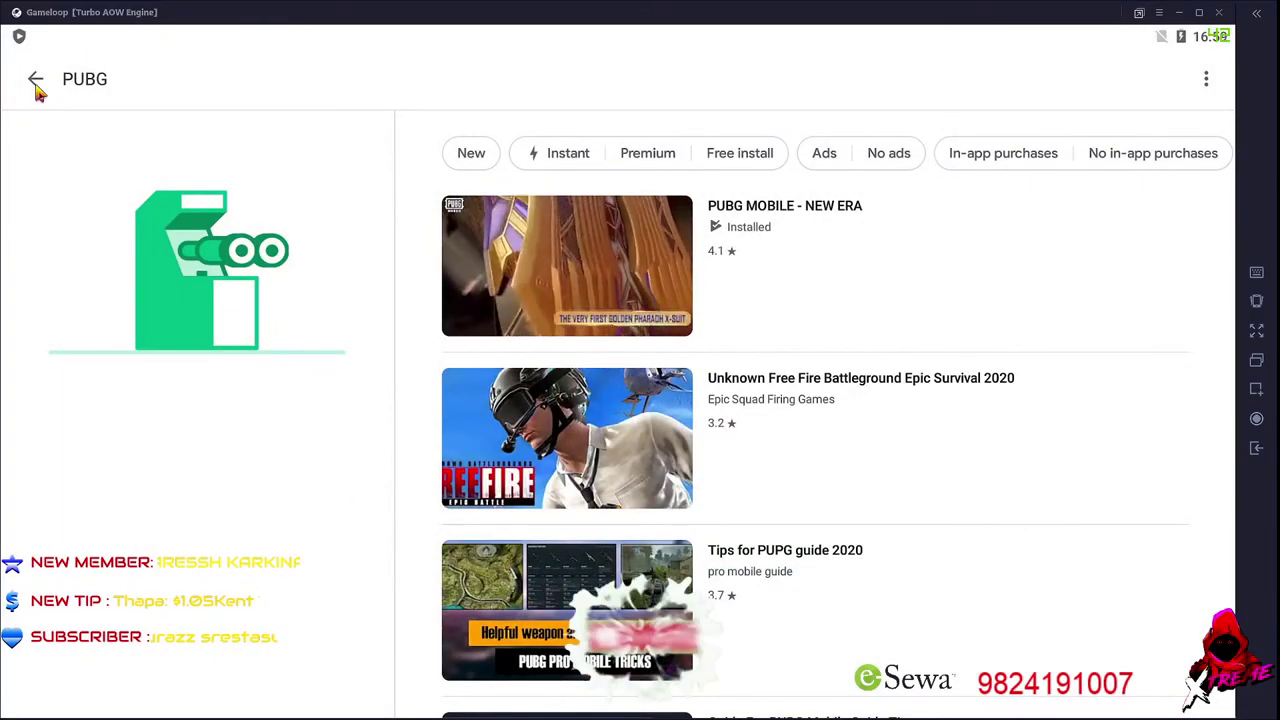
pyautogui.click(35, 78)
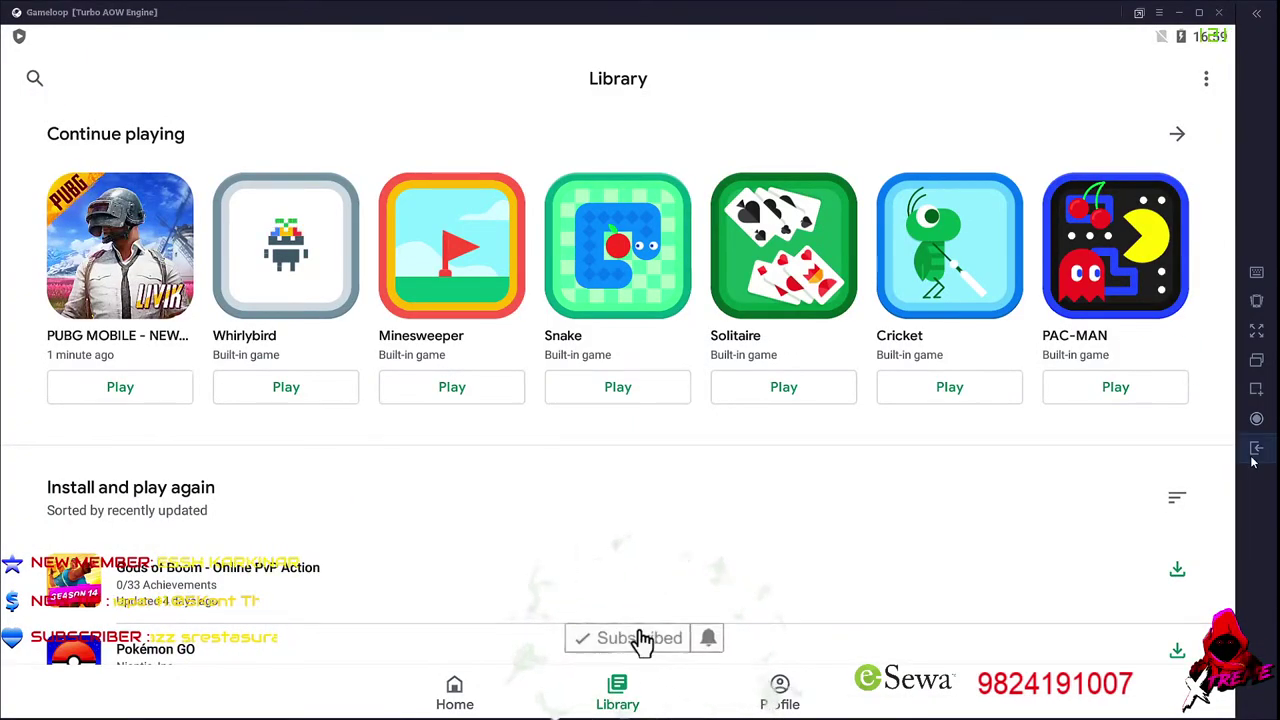
pyautogui.click(1257, 448)
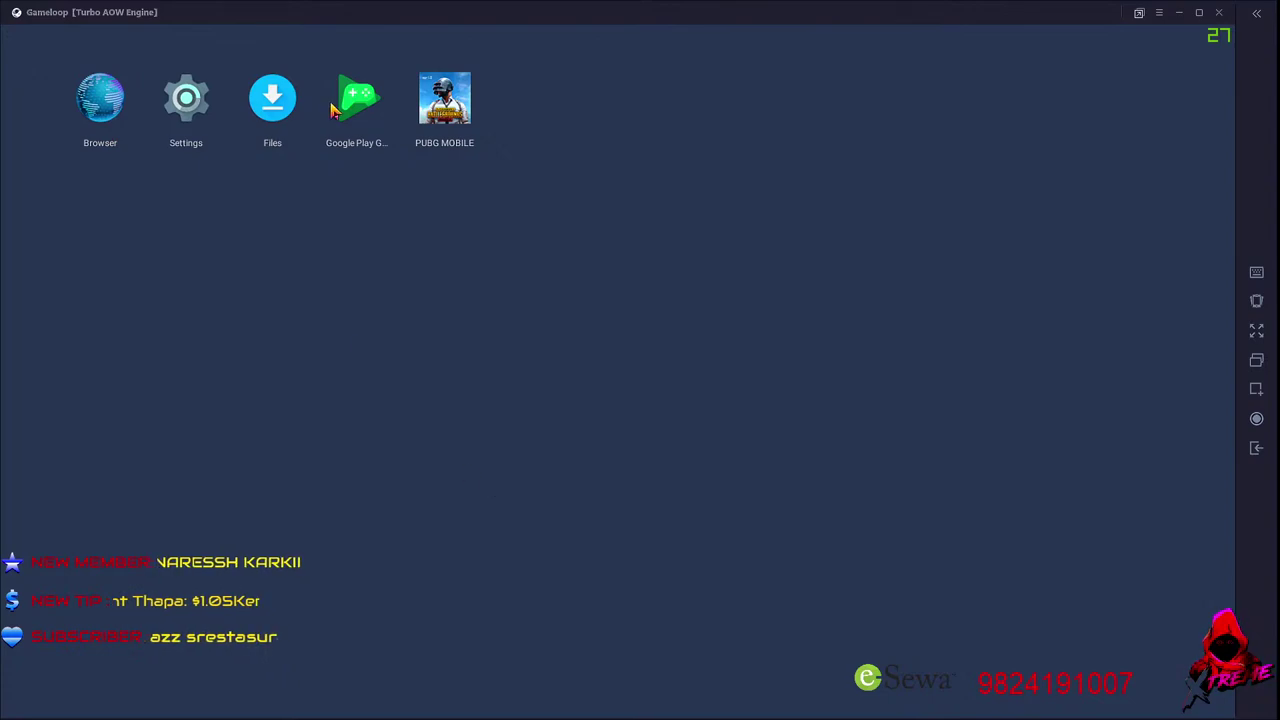
# Launch PUBG MOBILE fullscreen and dismiss the Notice to reach the Classic Erangel lobby
pyautogui.click(458, 120)
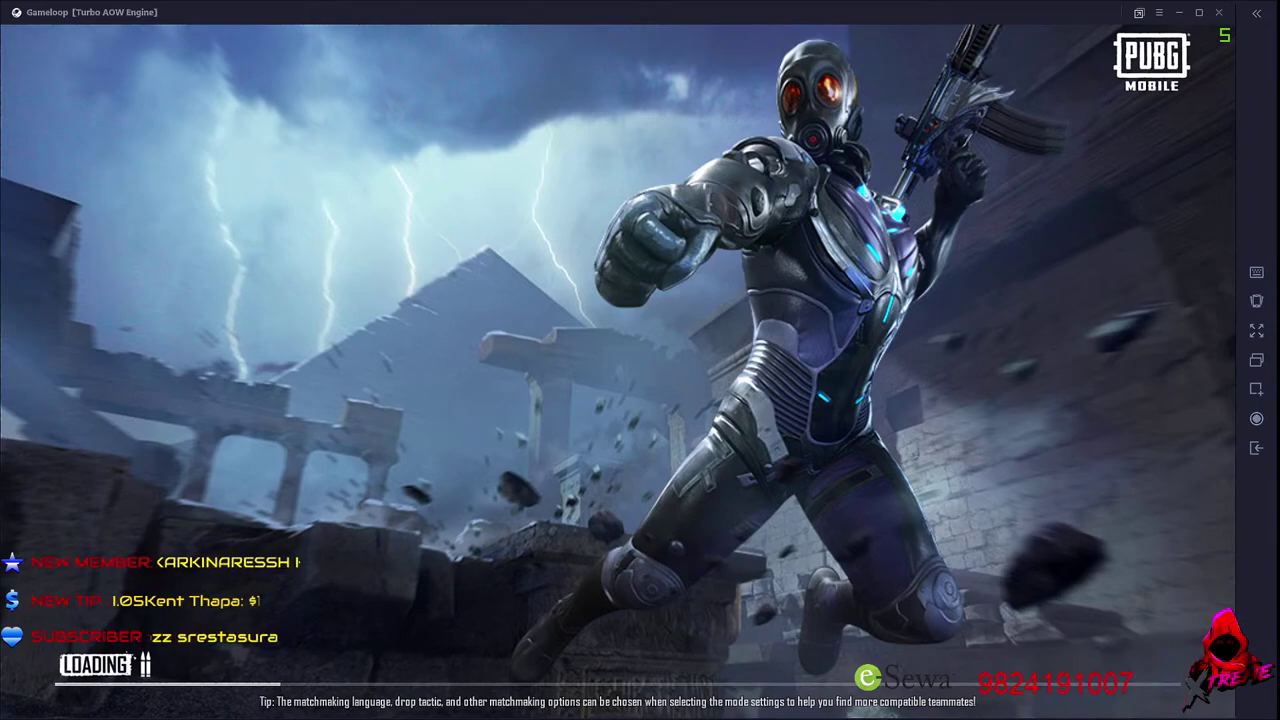
pyautogui.click(1254, 329)
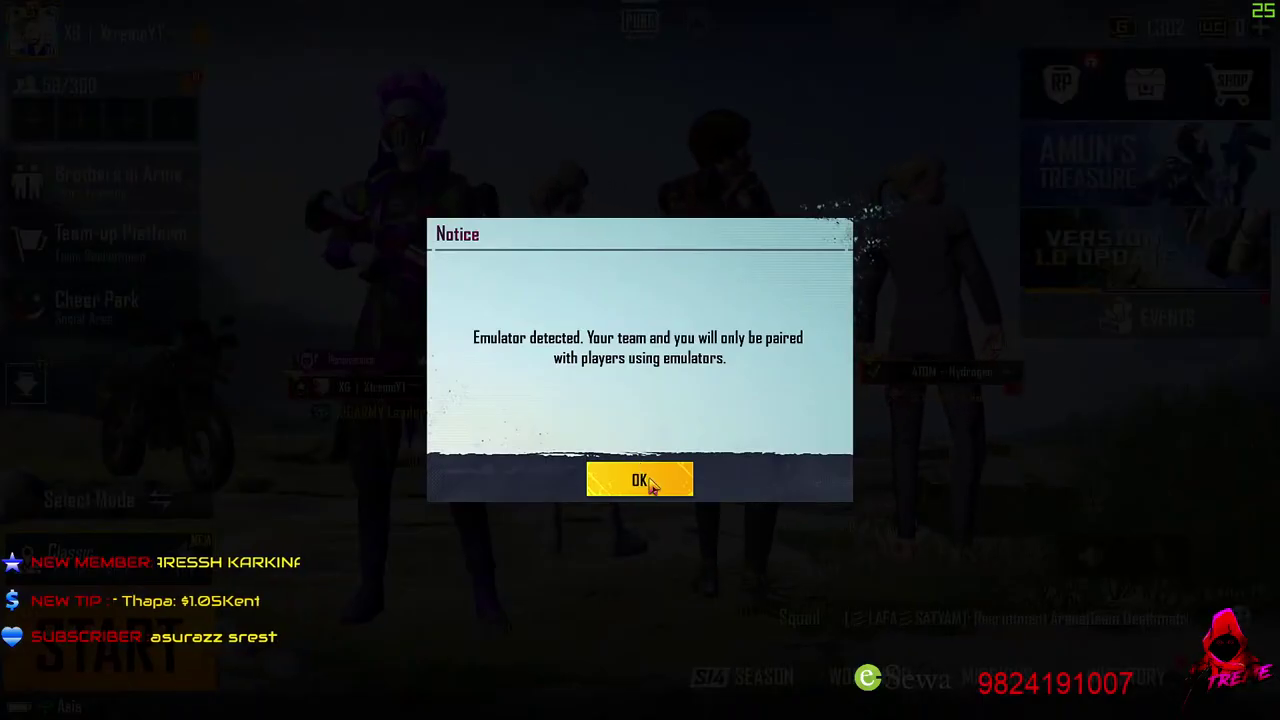
pyautogui.click(645, 479)
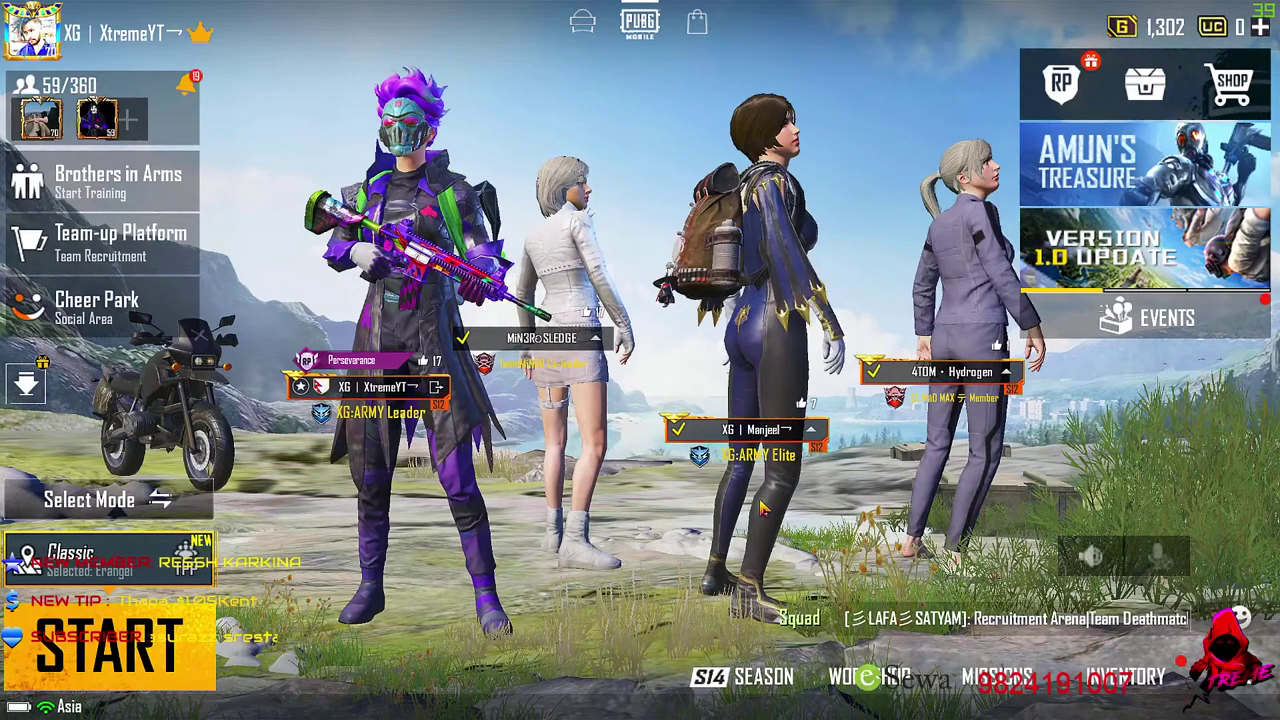